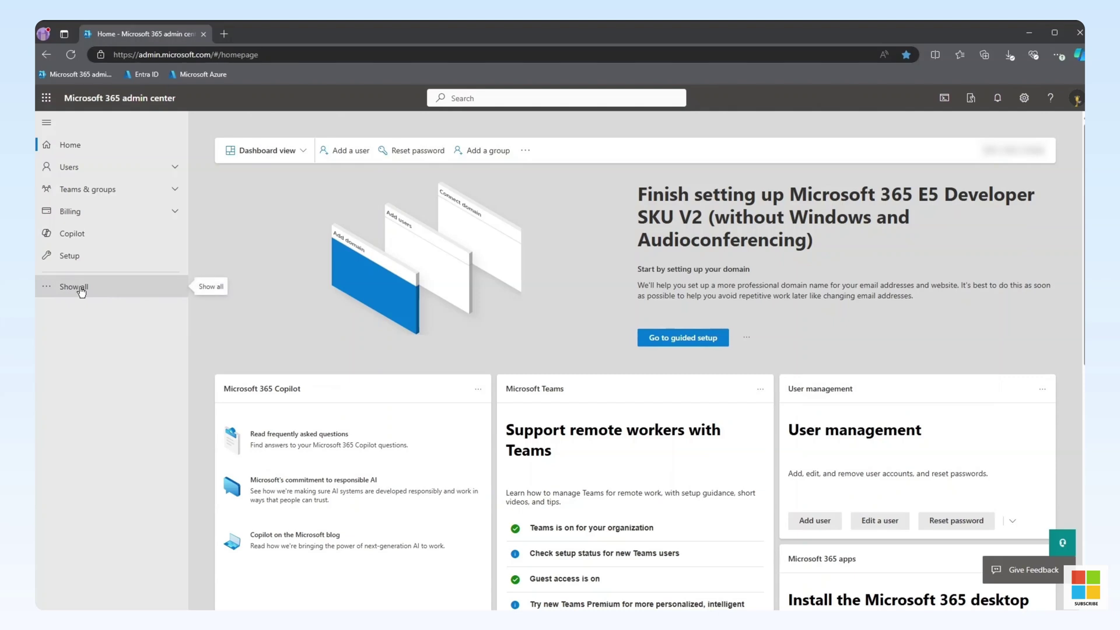
Go to Settings > Search & intelligence > Data sources and add a Confluence Cloud connection
click(81, 287)
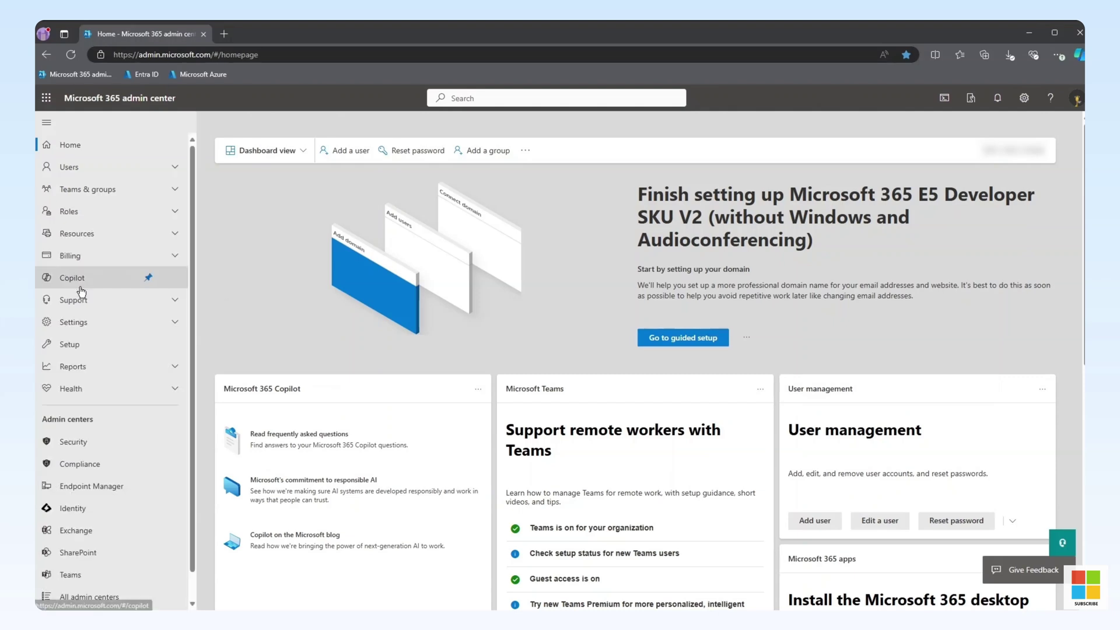
click(83, 324)
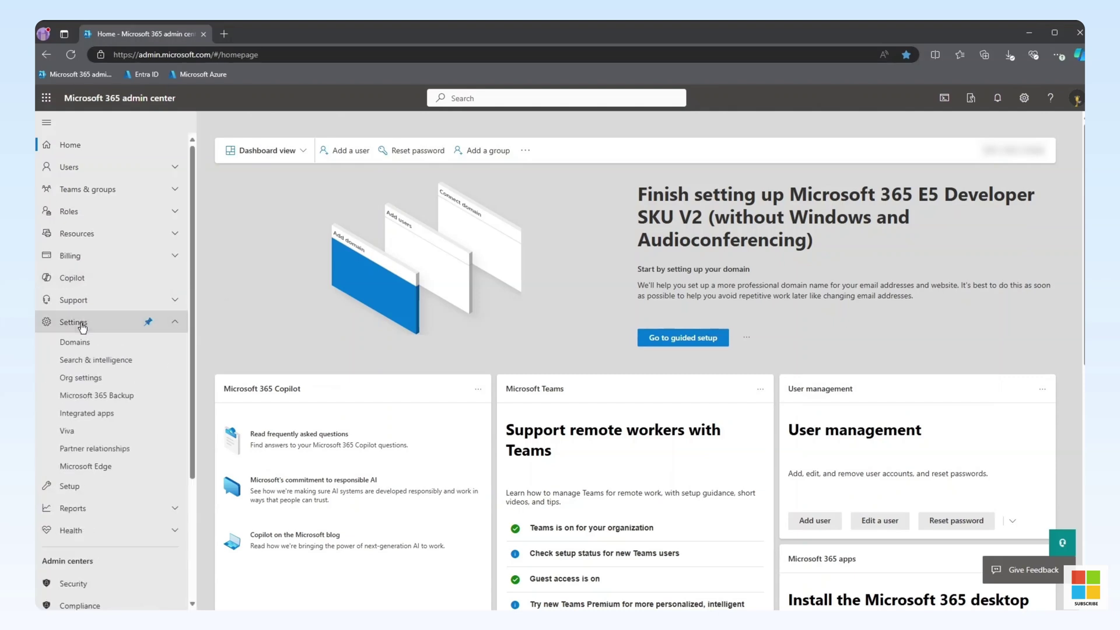
click(116, 363)
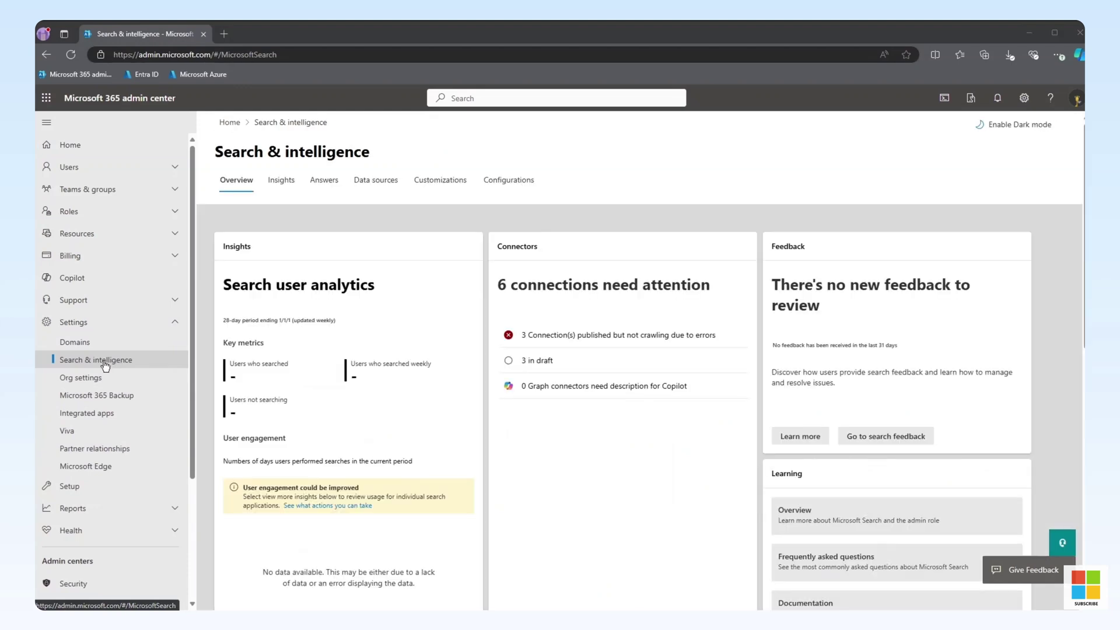
click(379, 182)
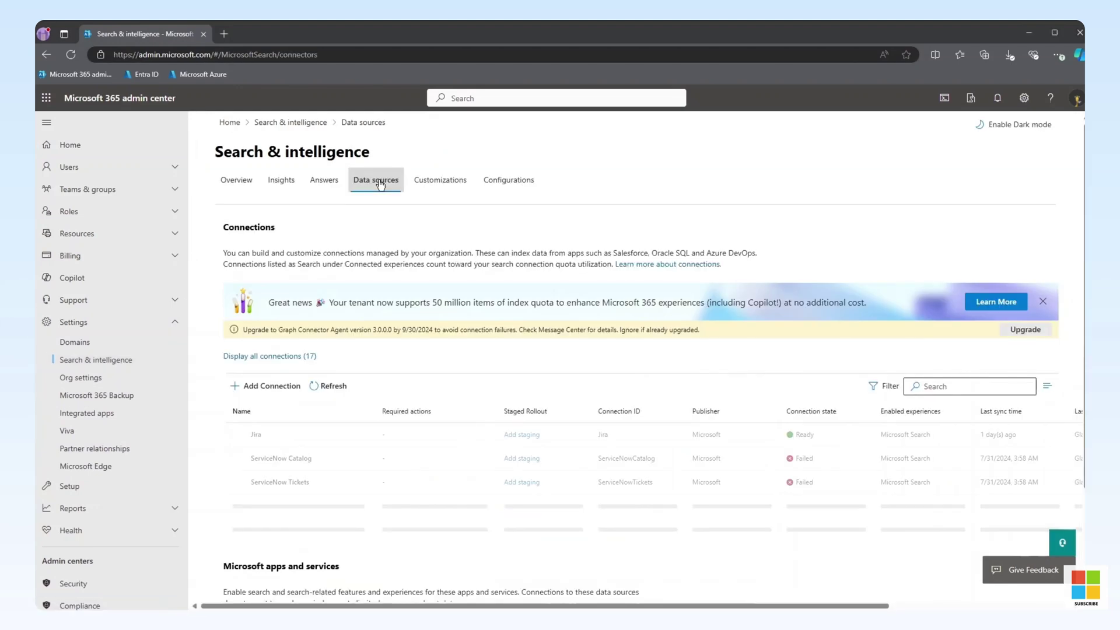
click(270, 395)
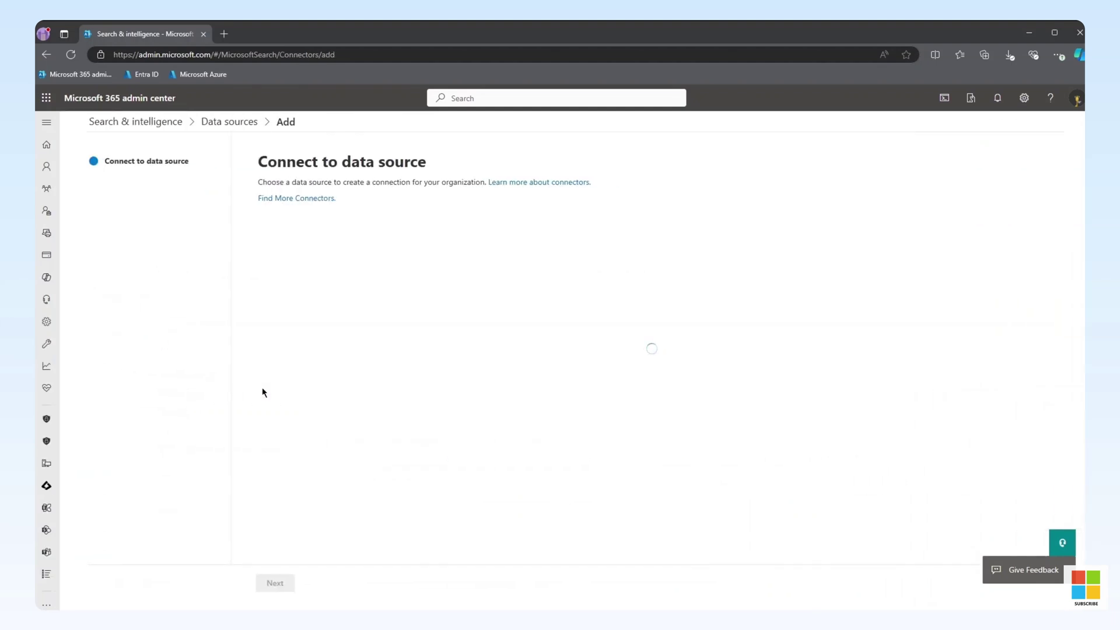
click(465, 304)
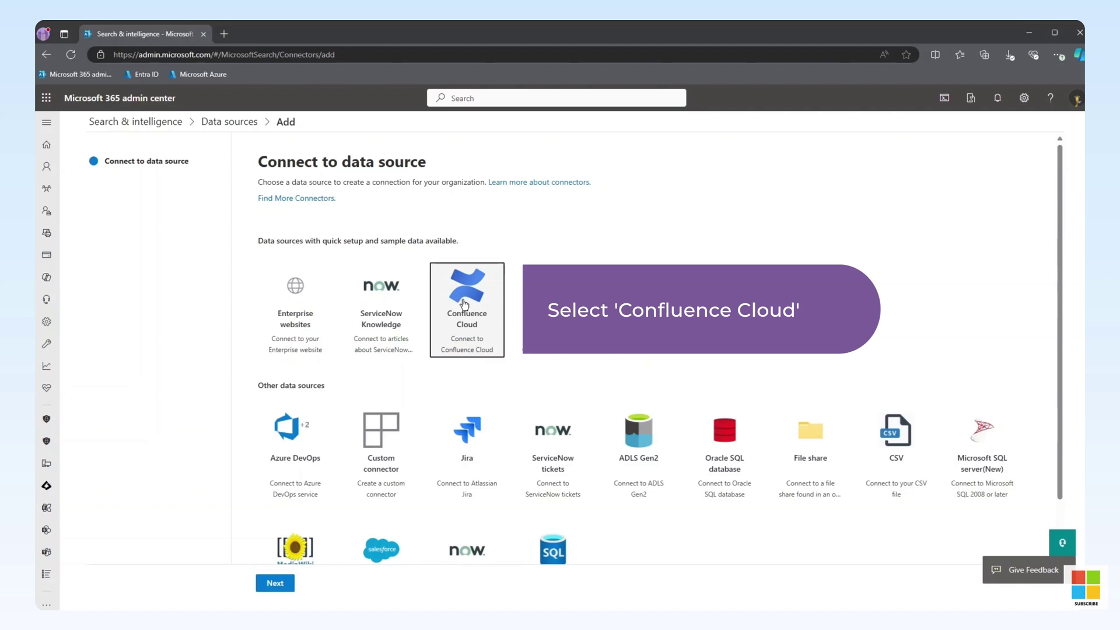
click(276, 584)
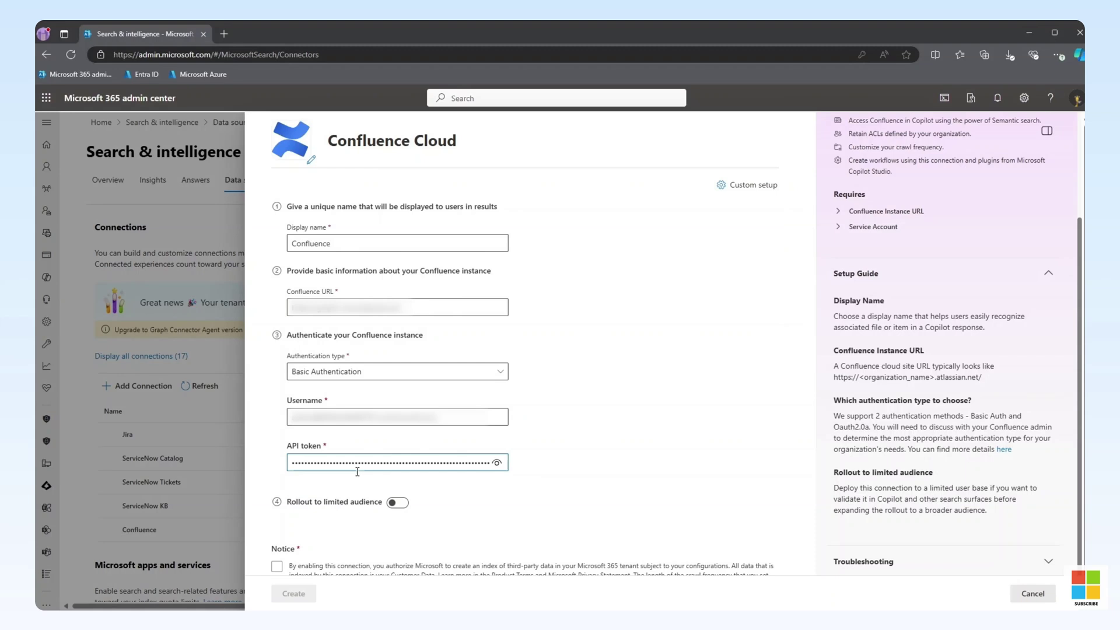
Leave limited-audience rollout turned off and accept the data indexing notice
click(397, 505)
scroll(537, 493, down, 1)
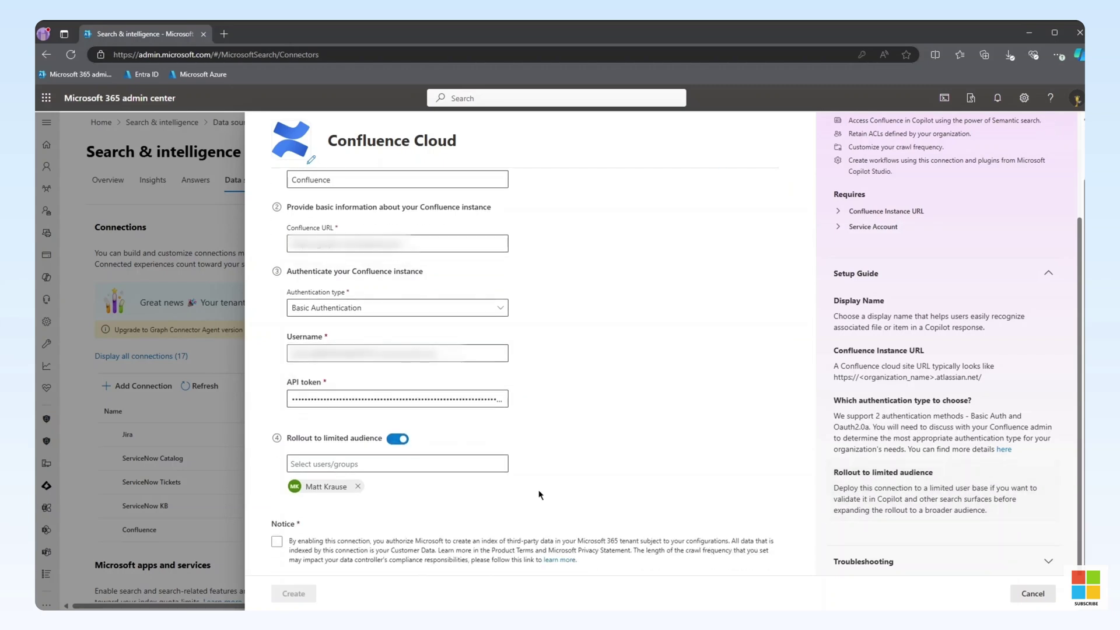
click(402, 440)
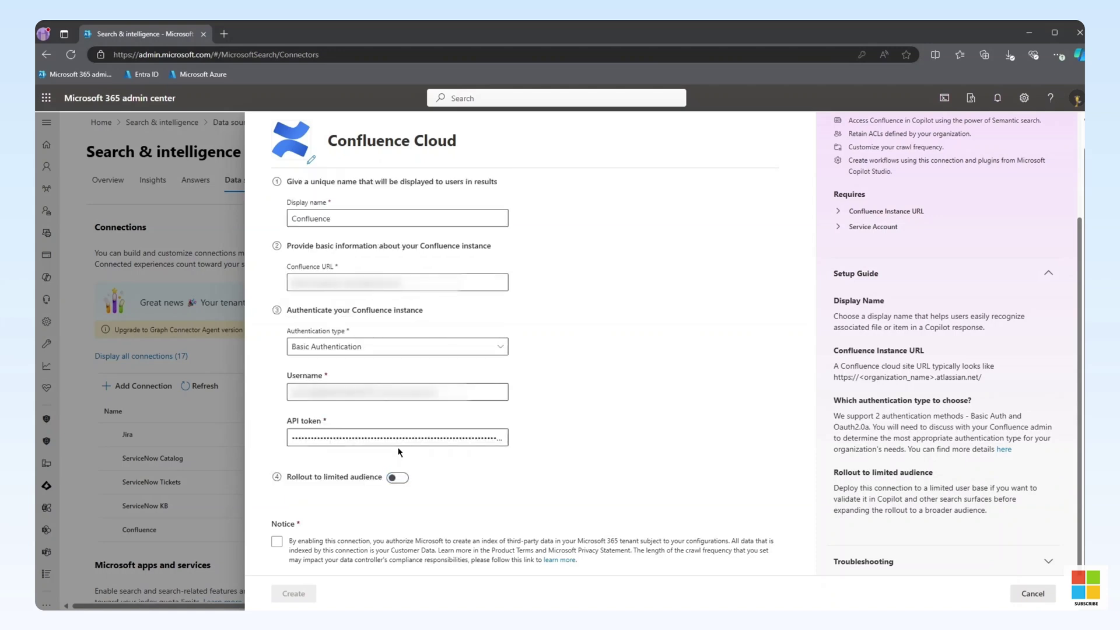
click(277, 543)
Open Custom setup and sign in to Confluence with the entered credentials
scroll(687, 408, up, 1)
scroll(687, 410, up, 1)
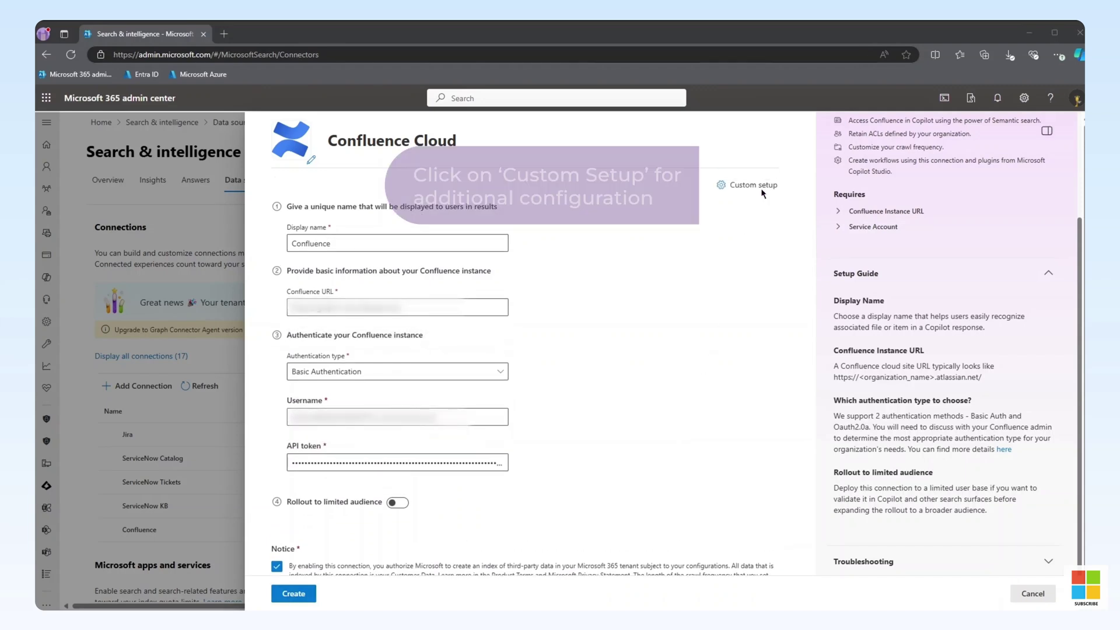
click(751, 186)
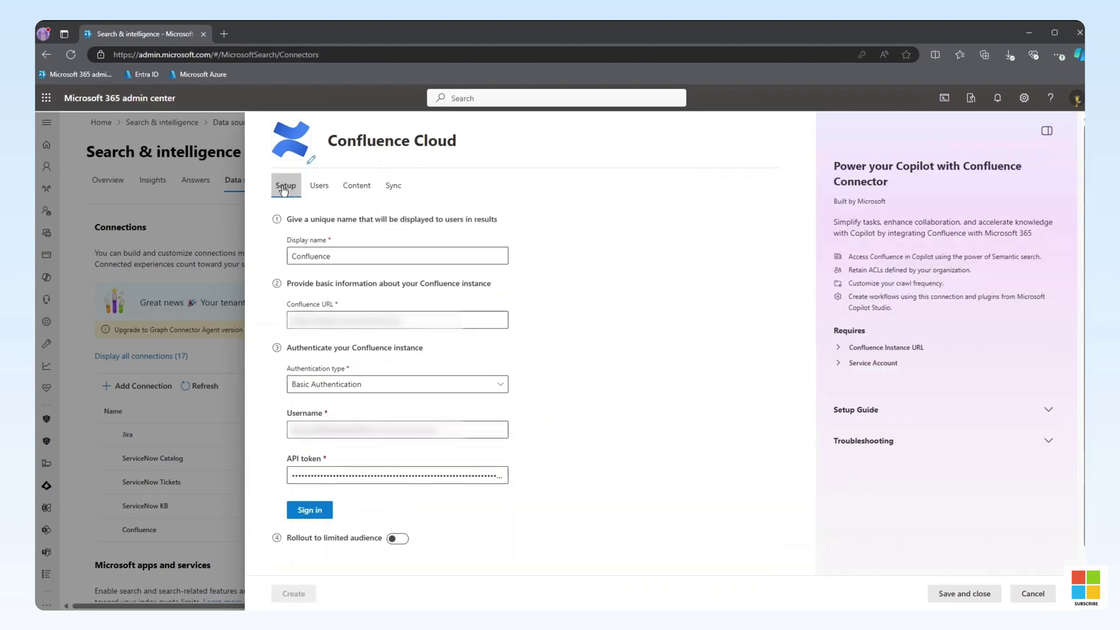
scroll(397, 469, down, 1)
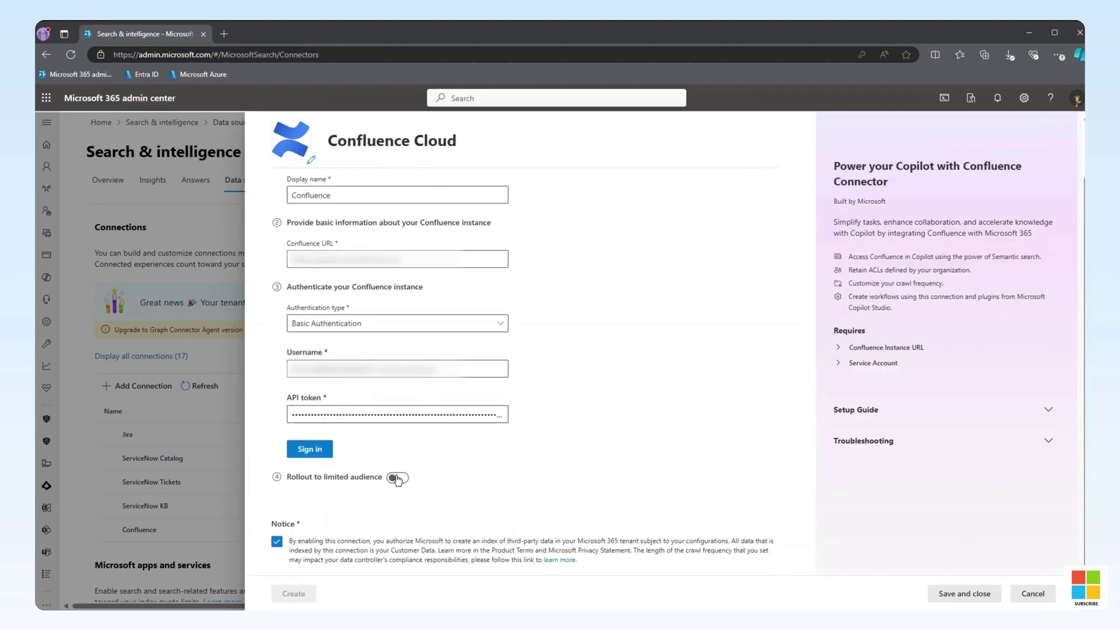
click(307, 449)
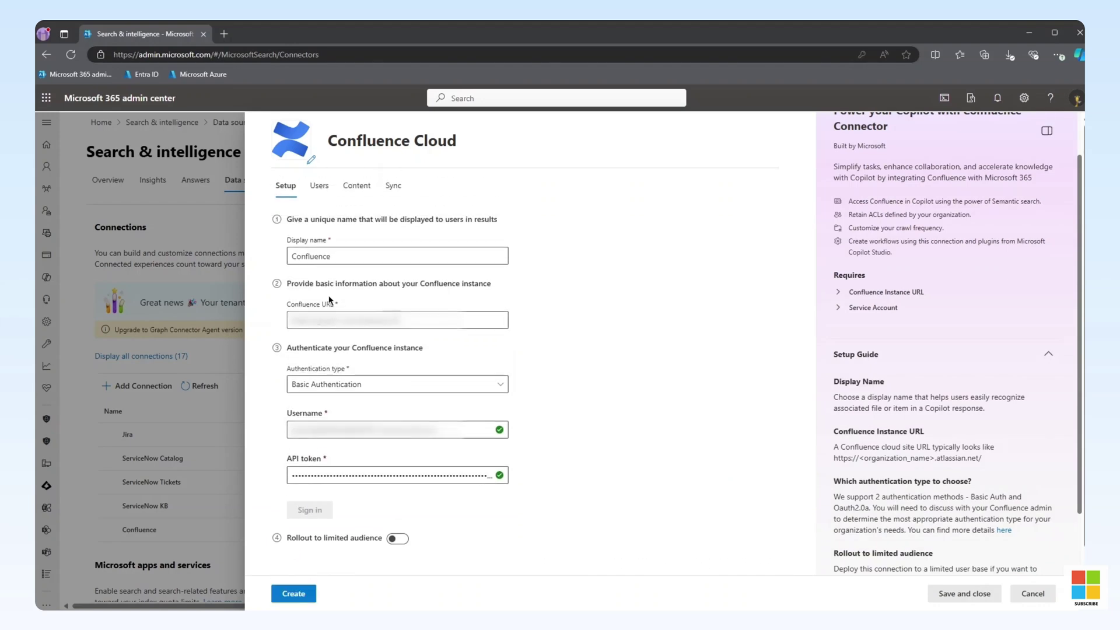
On the Users tab, add a custom identity mapping with the Non-ME-ID identity type
click(319, 186)
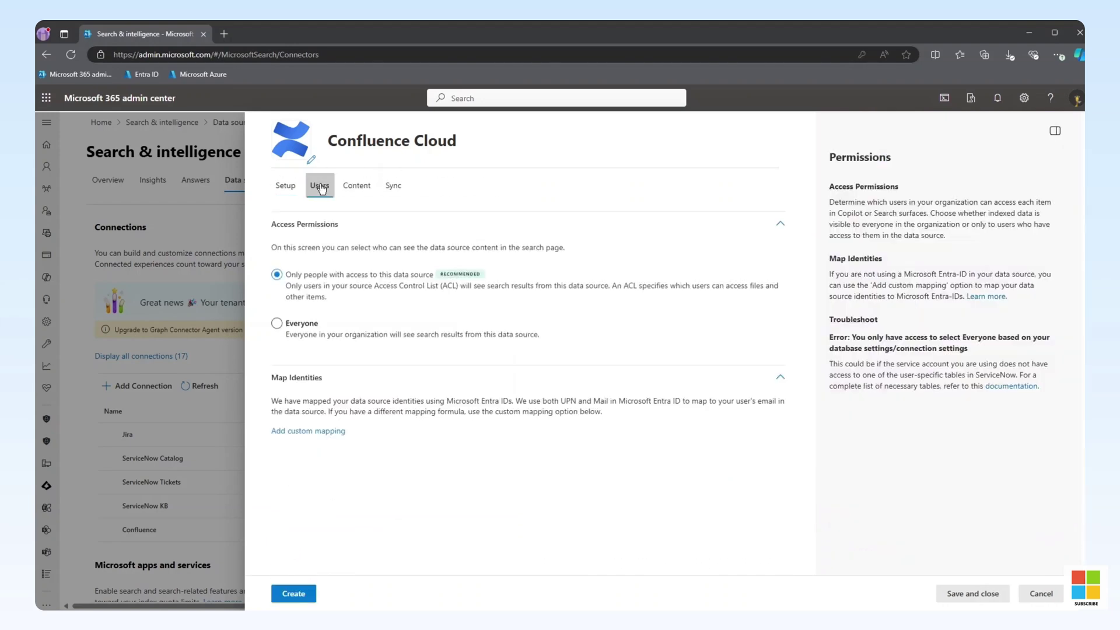
click(320, 432)
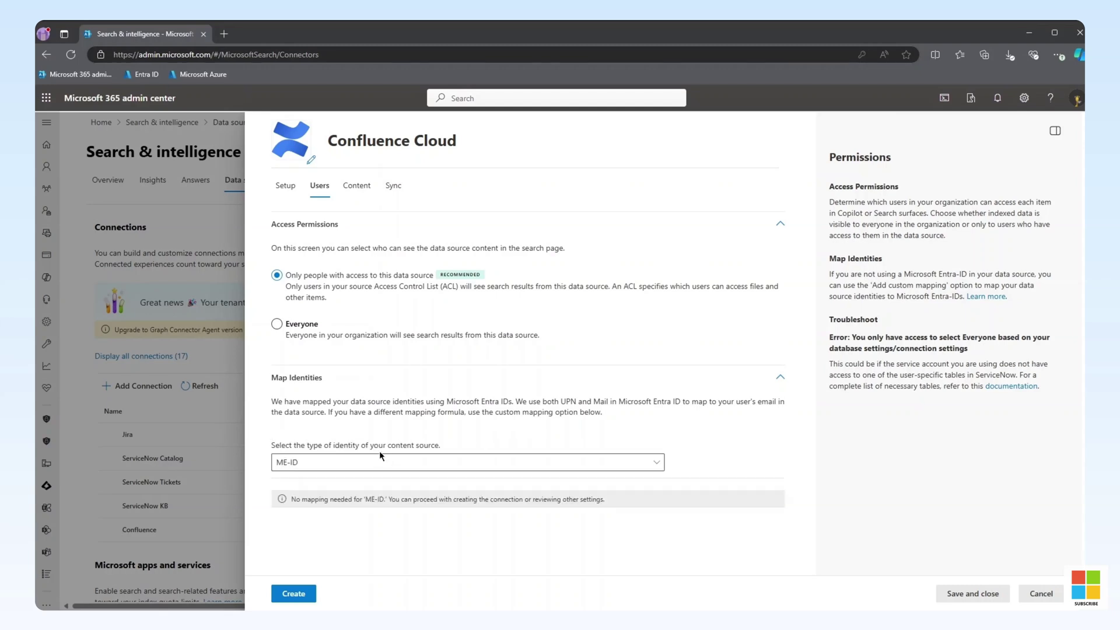
click(391, 464)
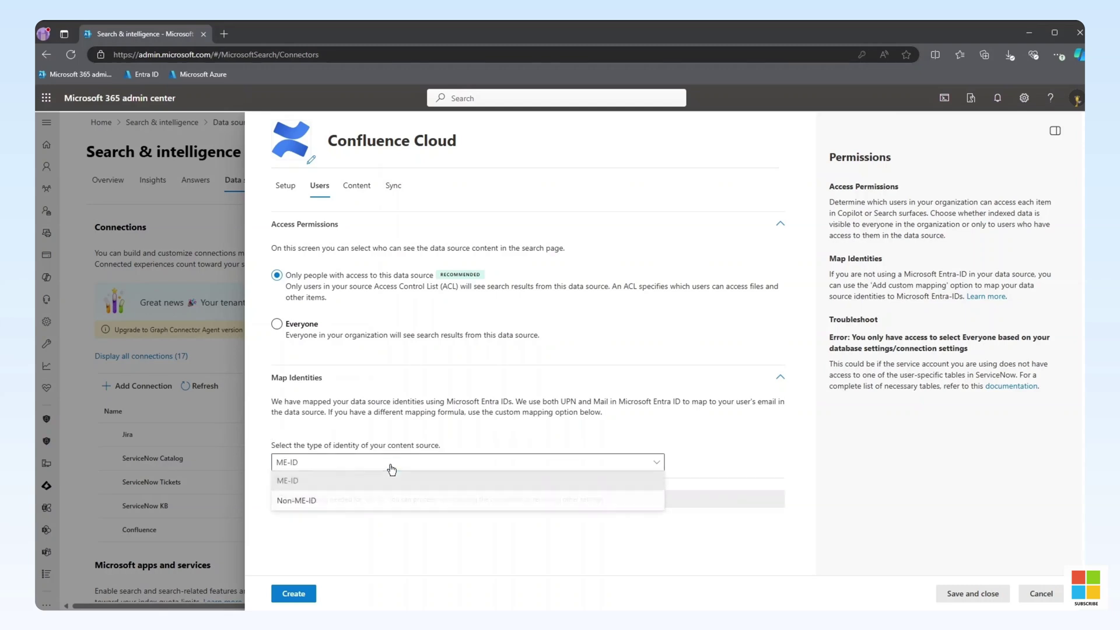
click(320, 504)
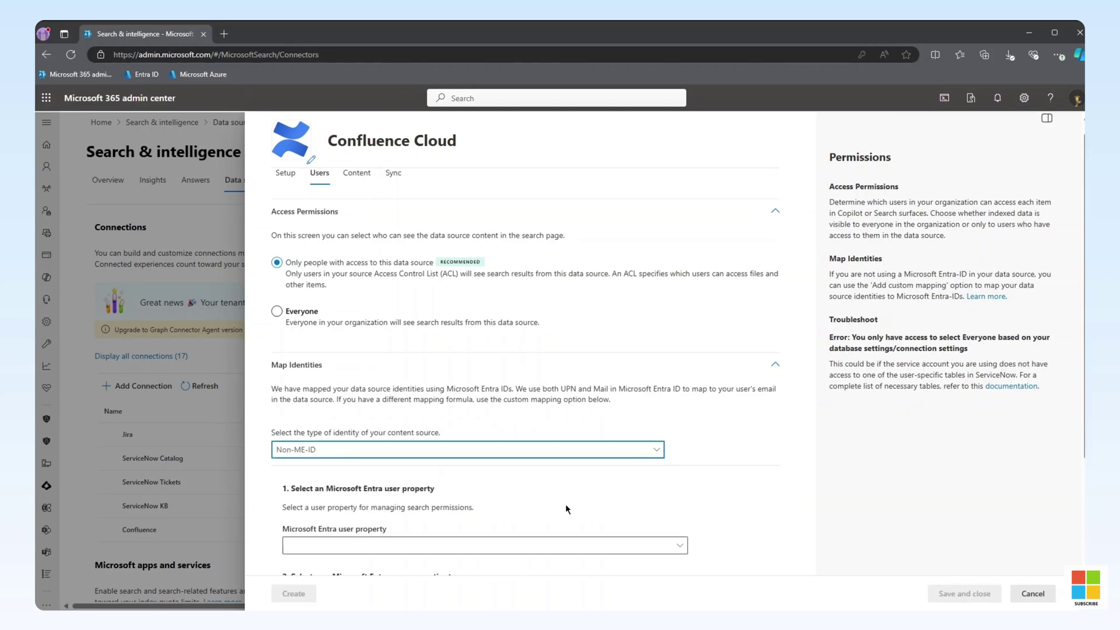
scroll(728, 465, down, 4)
scroll(727, 464, up, 4)
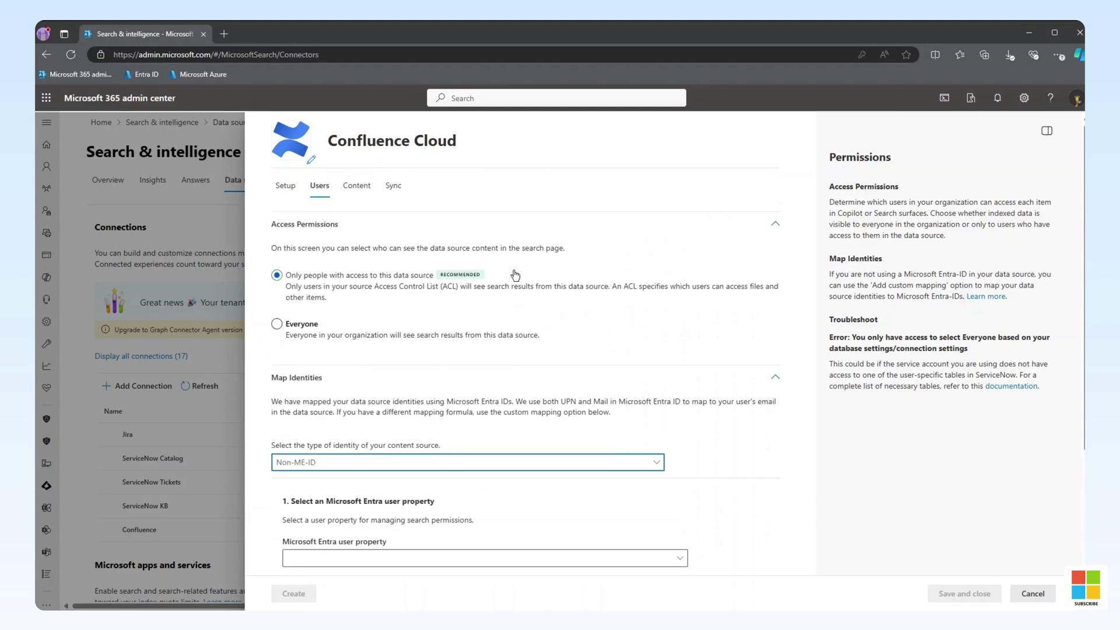
Review the Content tab's properties and data filter, then the Sync tab's crawl schedule
click(358, 187)
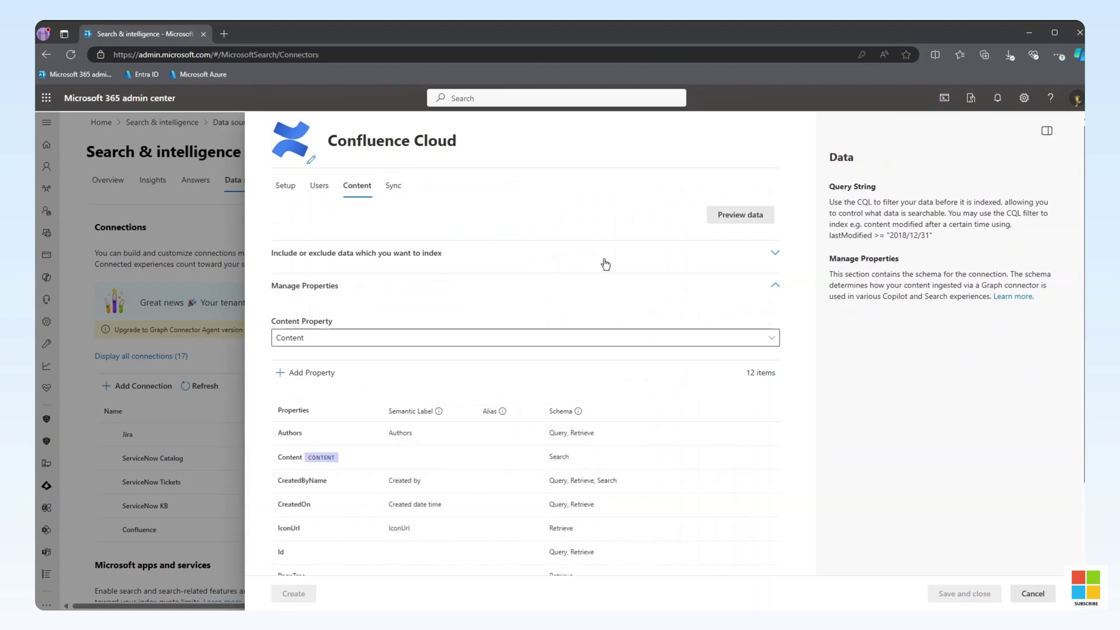
click(775, 255)
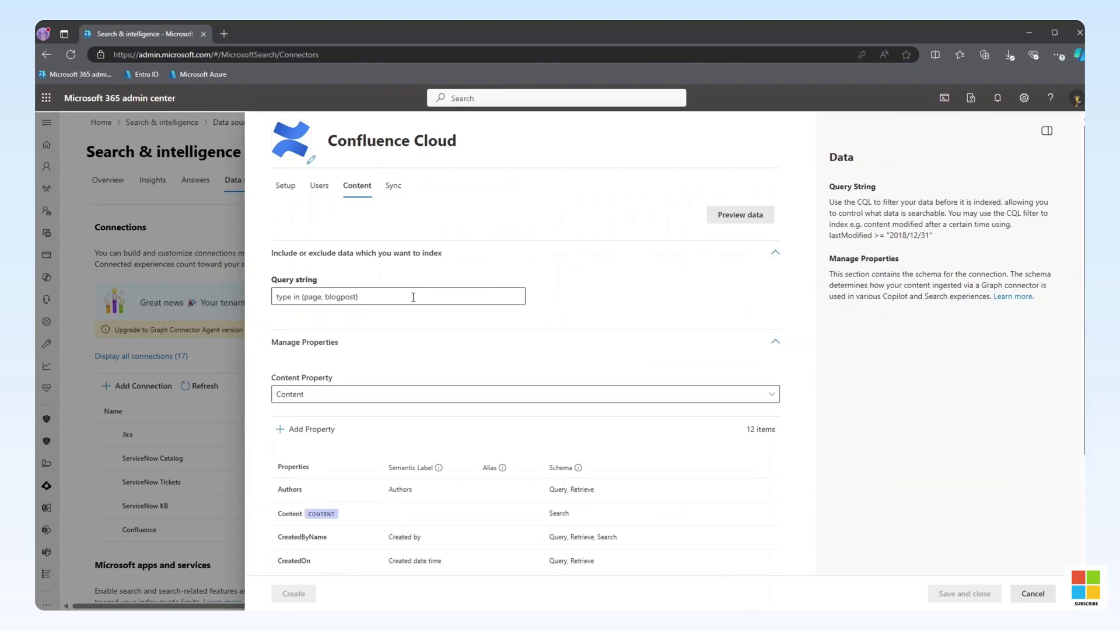
scroll(474, 353, down, 4)
scroll(477, 370, up, 2)
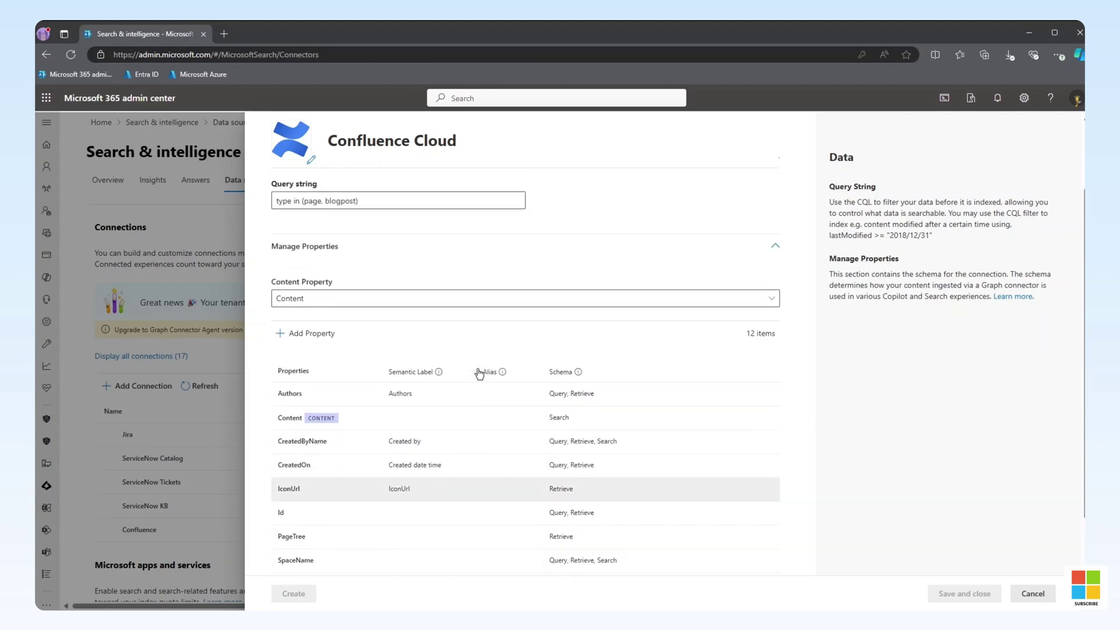
scroll(478, 374, up, 2)
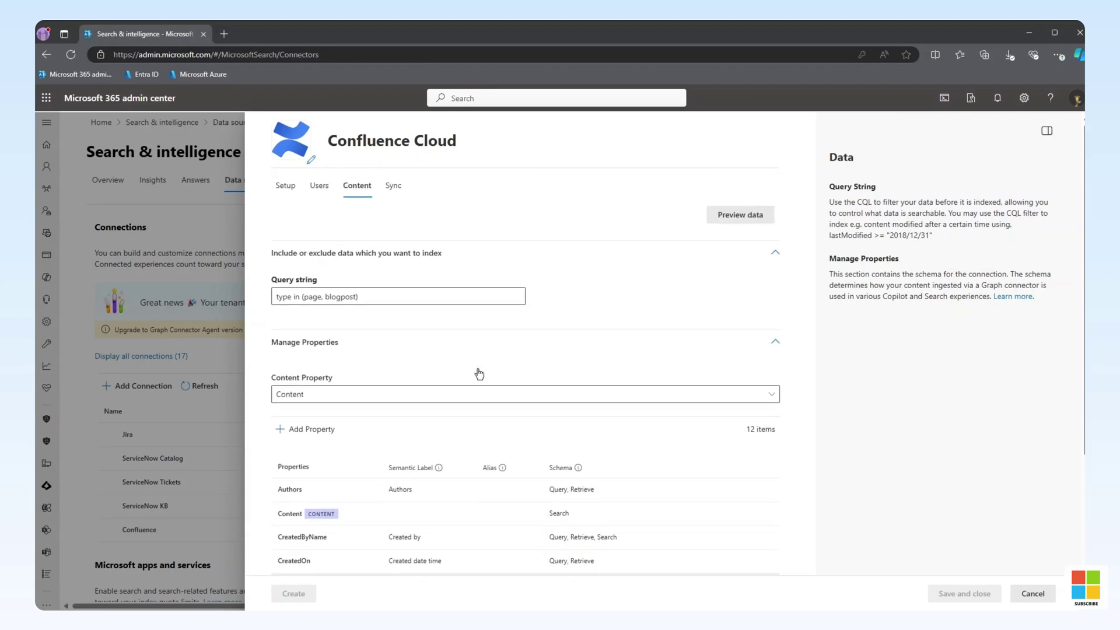
click(394, 188)
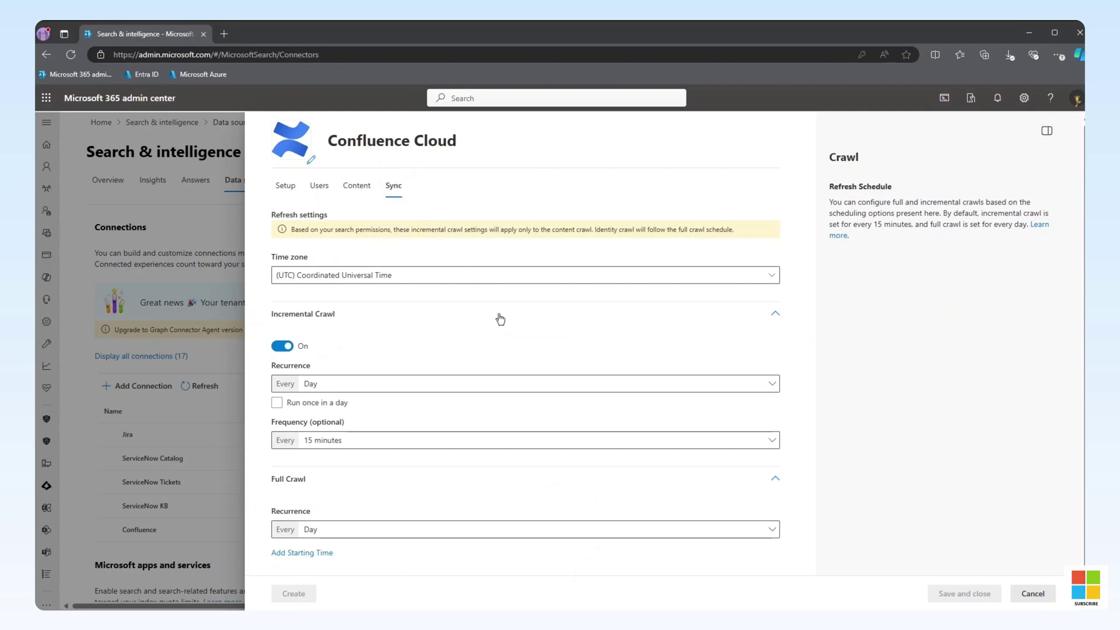
scroll(500, 315, down, 1)
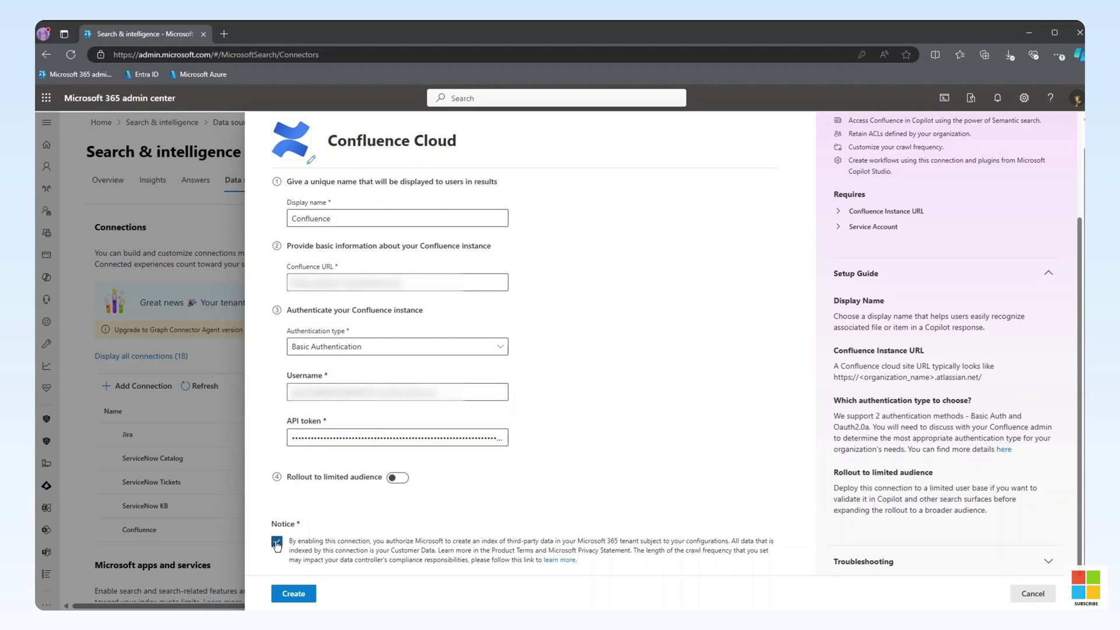
Create the Confluence connection, paste a description of its content, and finish with Done
click(293, 594)
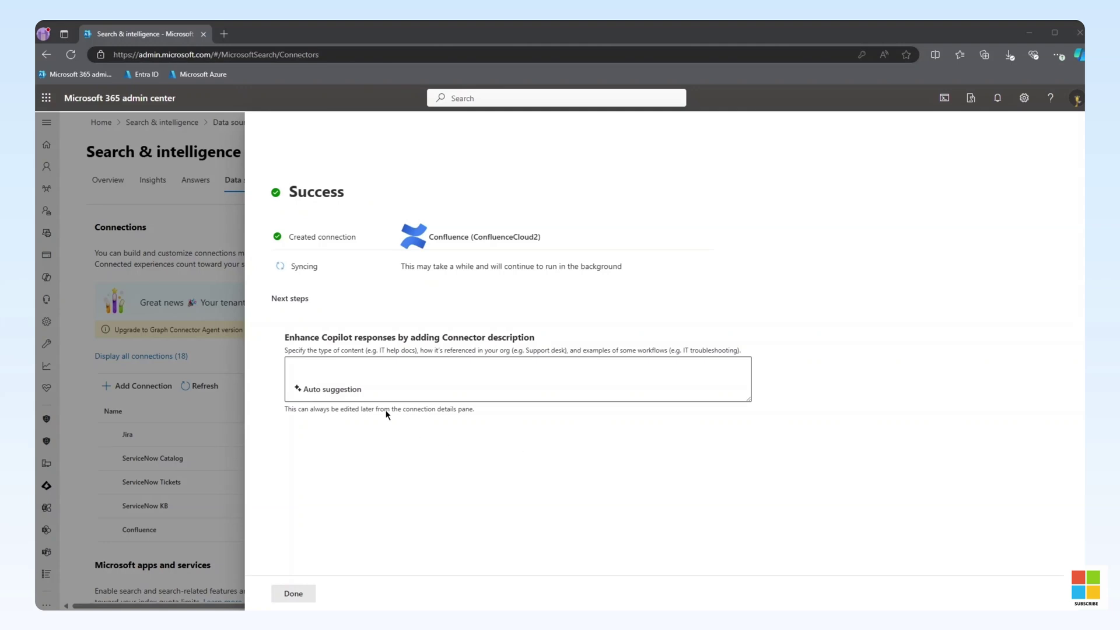
click(318, 366)
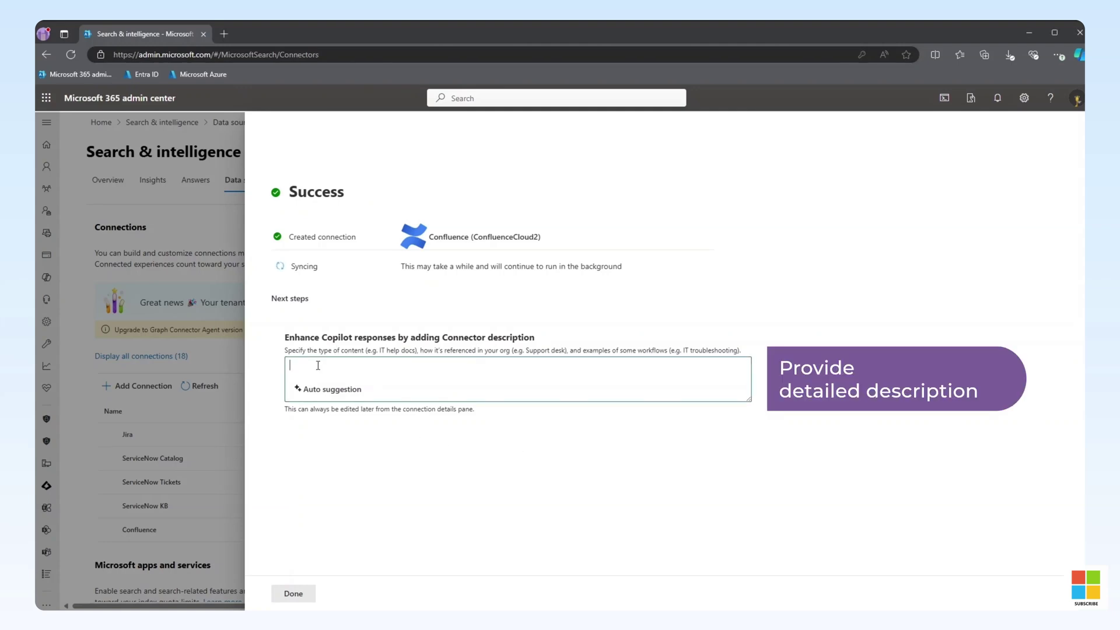
text(Content related to Confluence, a tool to create, collaborate, and organize all your work in one place. Confluence is a team workspace where knowledge and collaboration meet. Users can create, capture, and collaborate on any project or idea. Also referred as confluence, pages, spaces, ideas.)
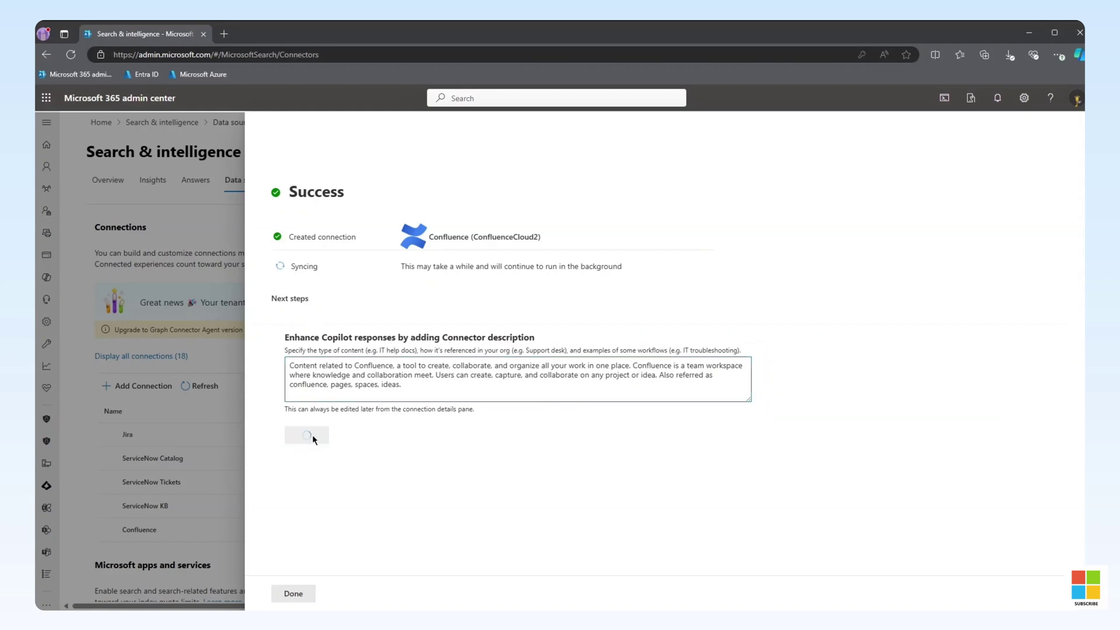
click(293, 594)
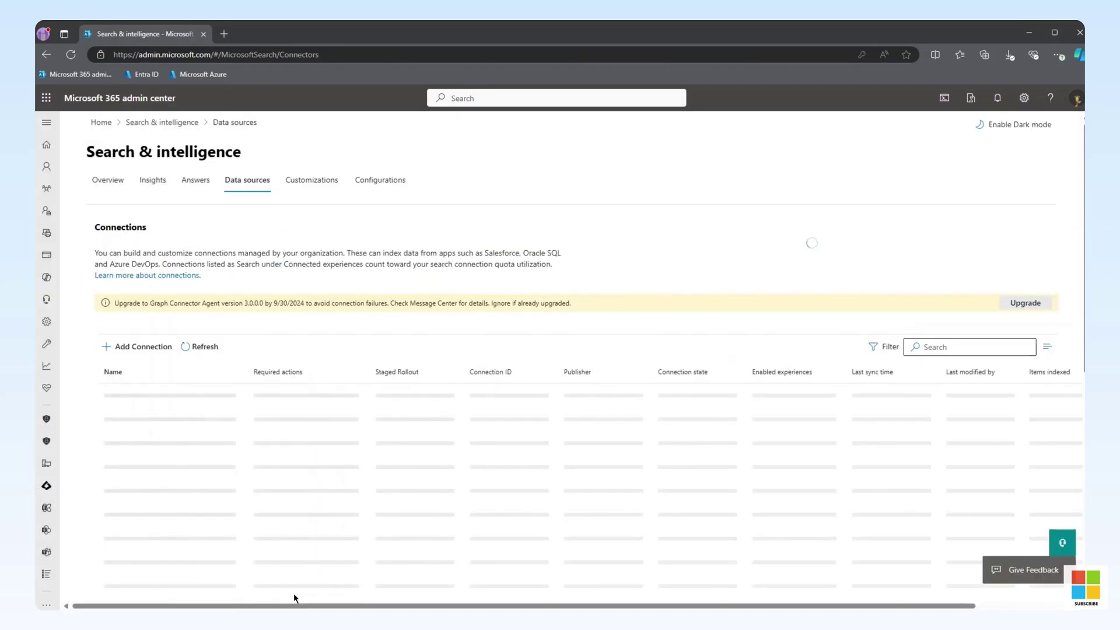
Display all 18 connections and confirm ConfluenceCloud2 is Ready with 170,079 items indexed
scroll(295, 598, down, 1)
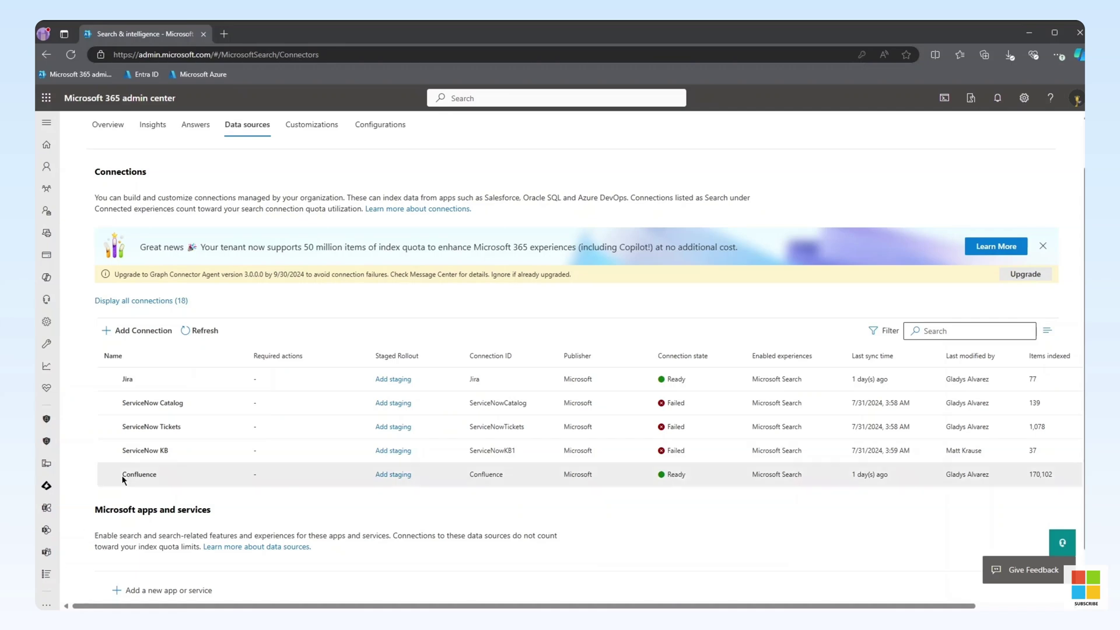
click(150, 302)
scroll(151, 303, down, 6)
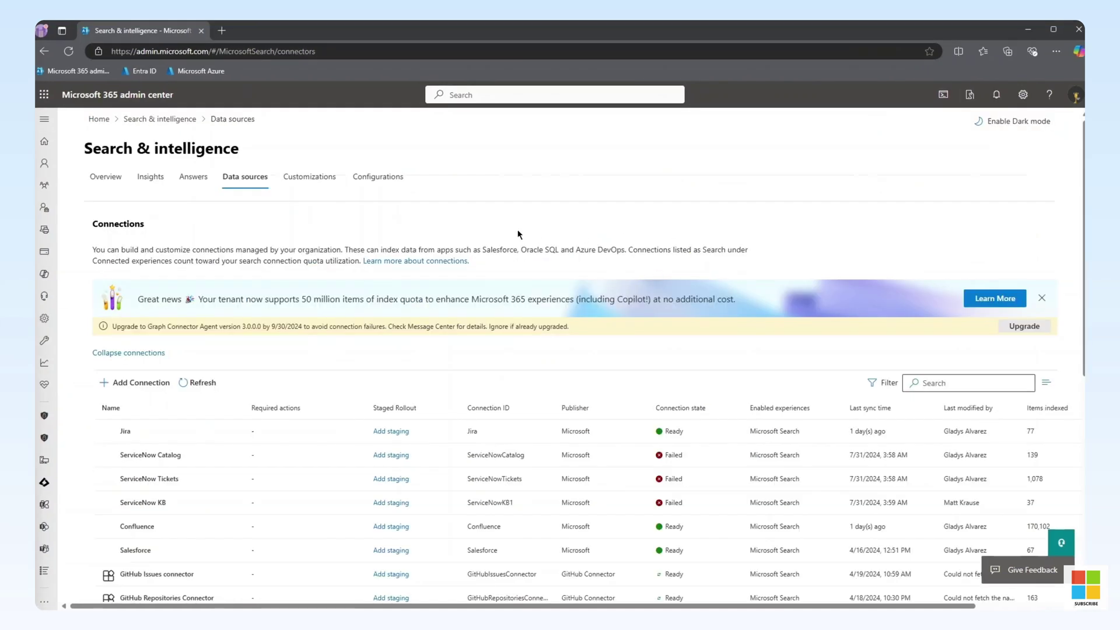
scroll(521, 227, down, 3)
scroll(580, 287, down, 3)
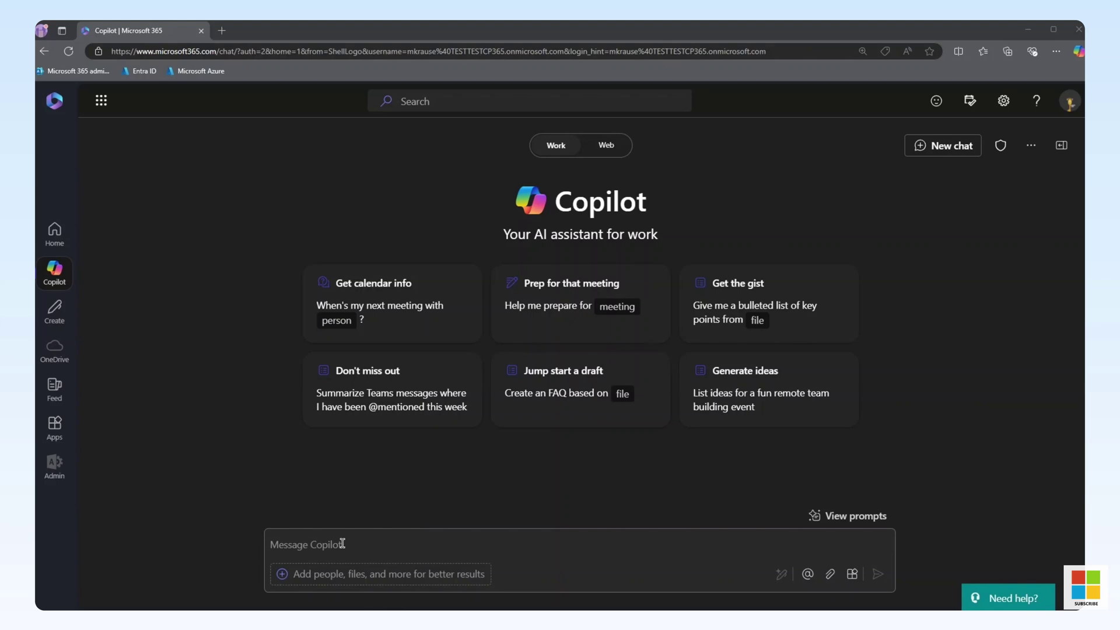
Ask Copilot to find the Confluence page on retail industry market trend analysis
click(342, 543)
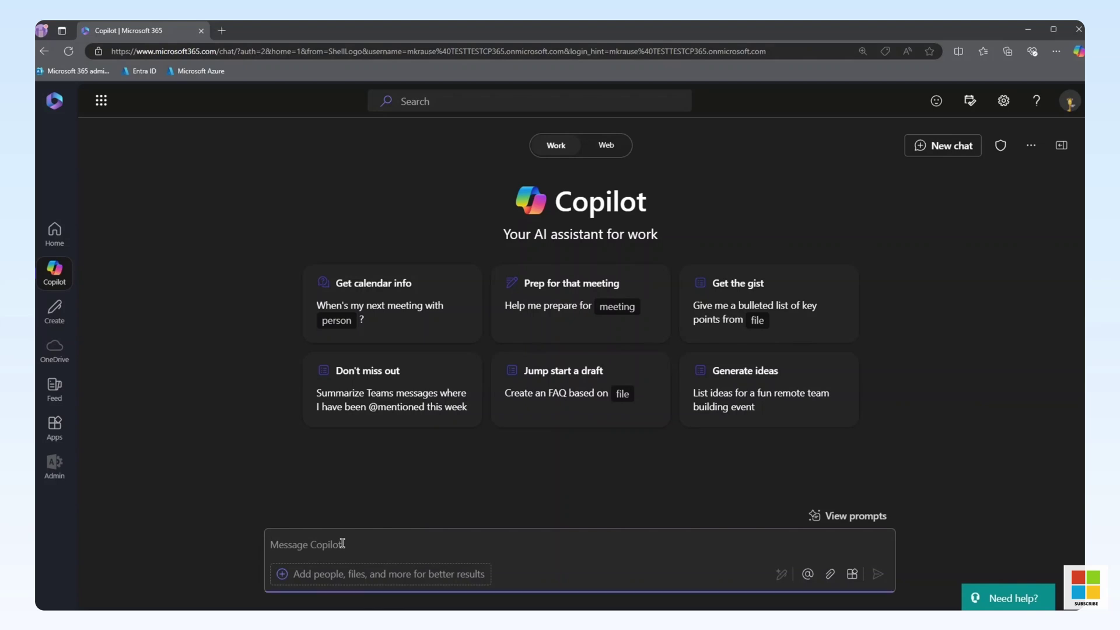
text(Find the Confluence page on our market trend analysis for the retail industry)
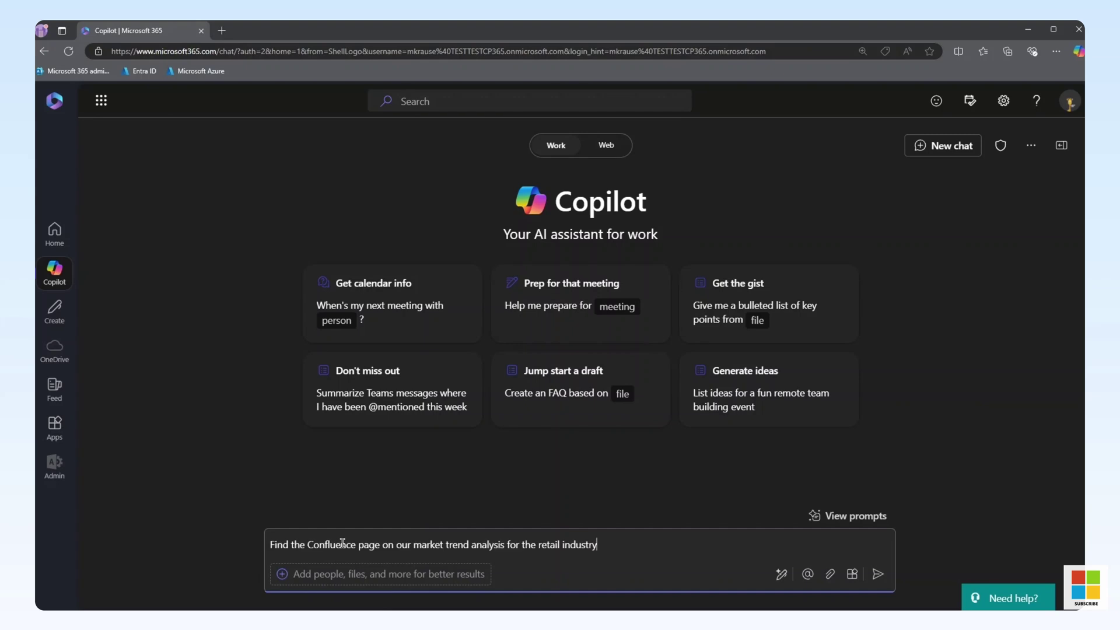
click(882, 578)
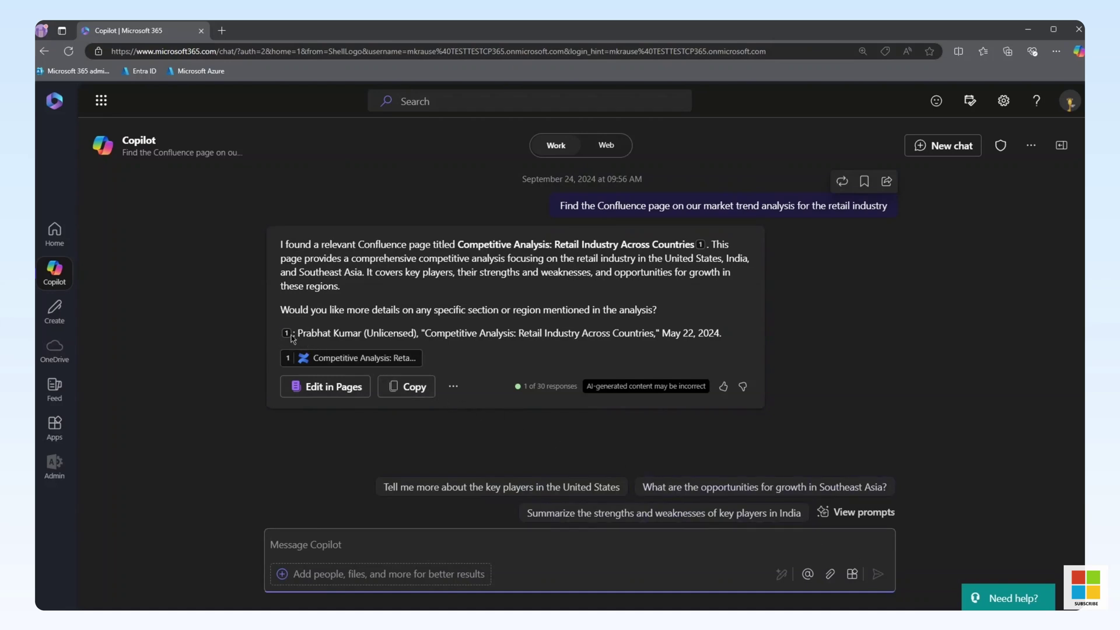
mouse_move(288, 337)
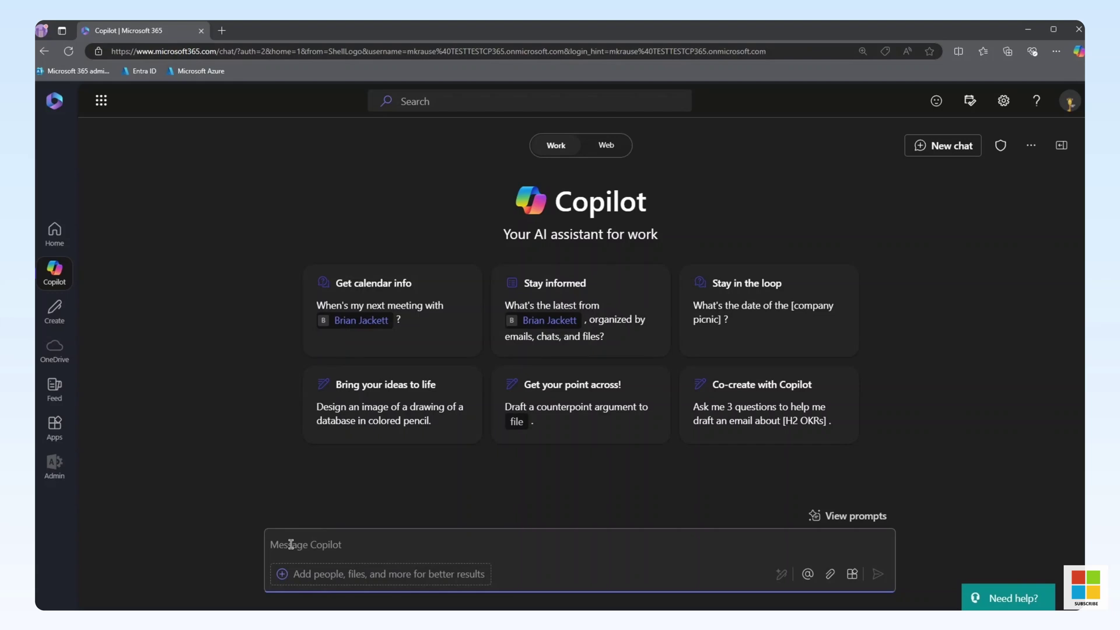
Ask Copilot for consumer behavior insights, then request a presentation section on market trends
text(Show me the latest on consumer behavior insights)
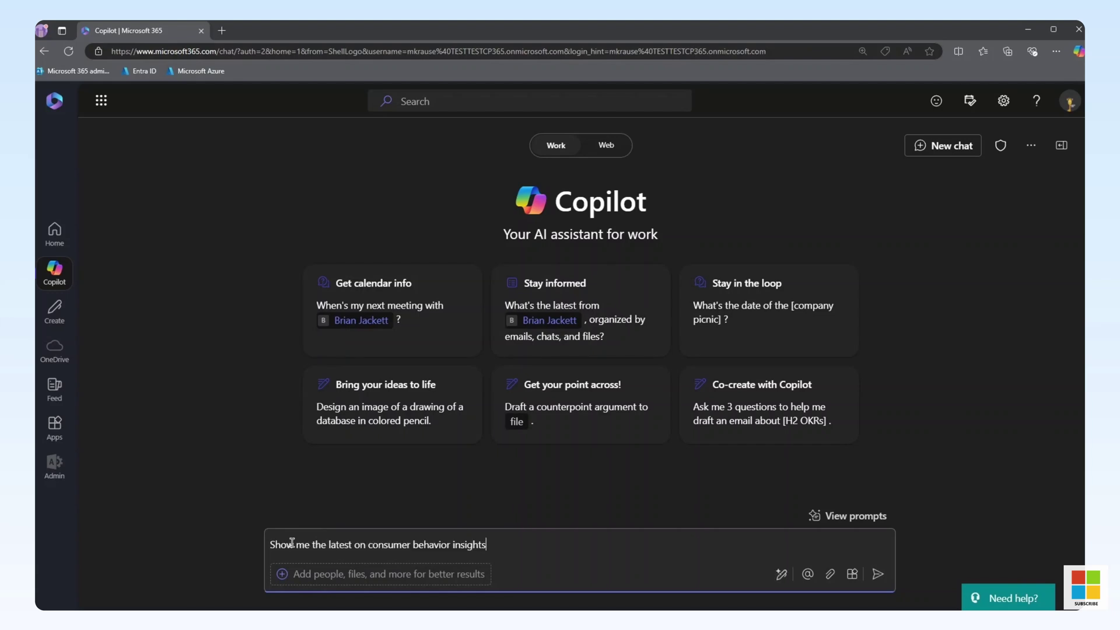
click(879, 574)
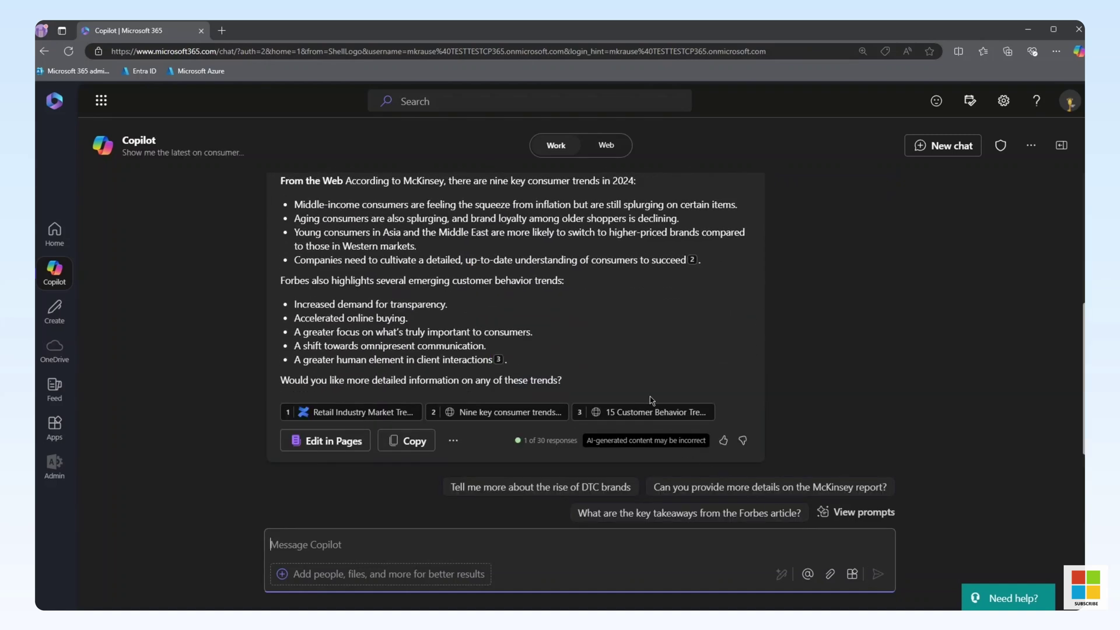
scroll(650, 397, up, 3)
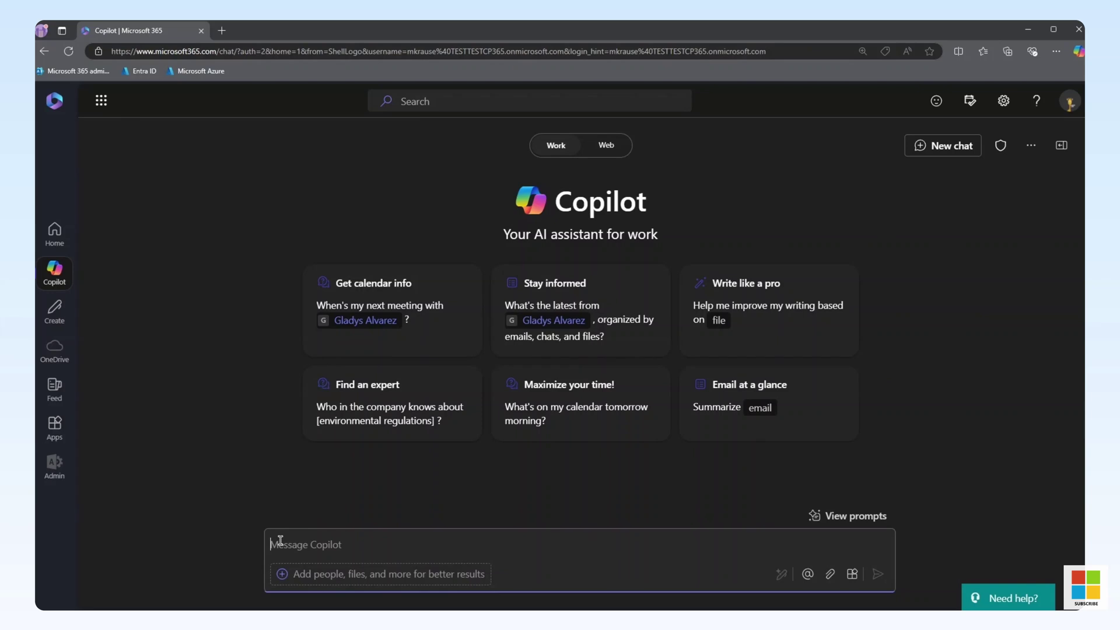
text(Draft a section for a presentation incorporating the latest market trends and consumer behavior insights.)
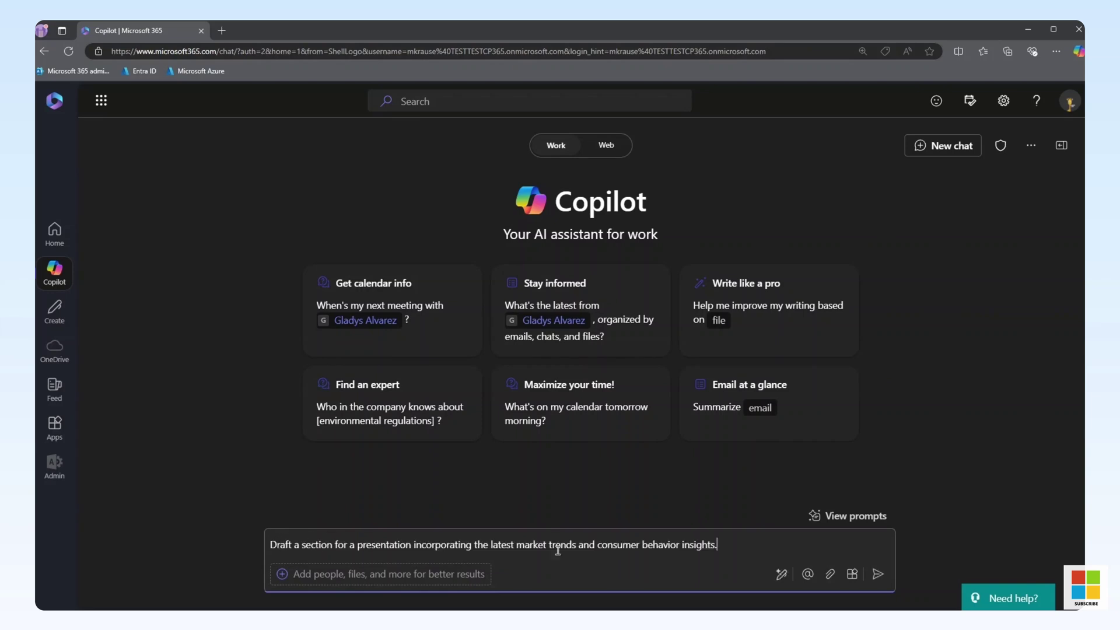
click(879, 575)
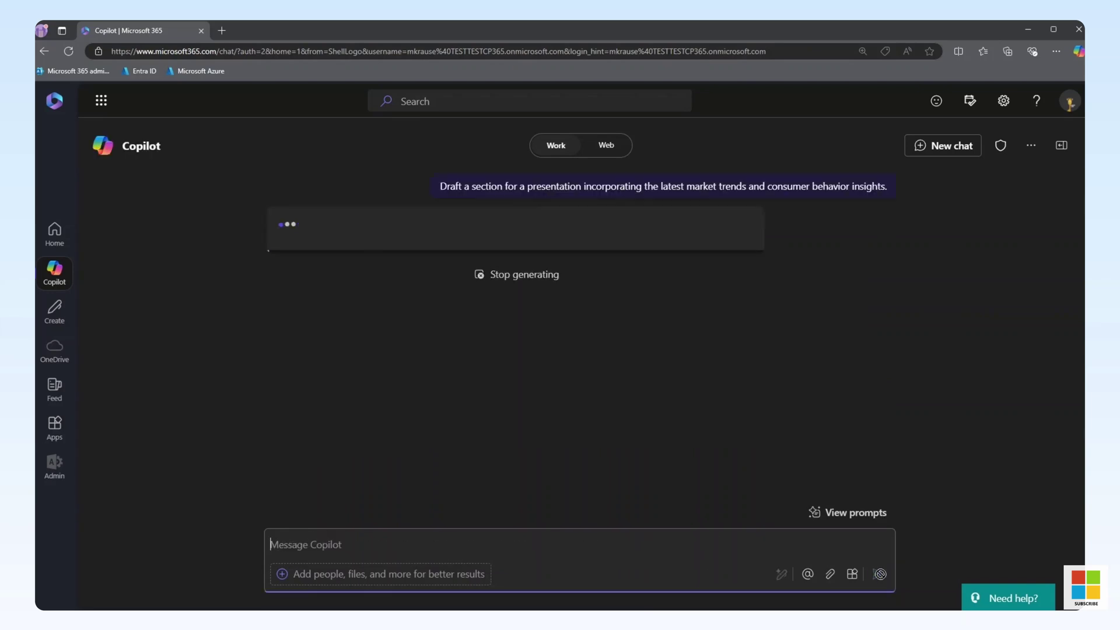